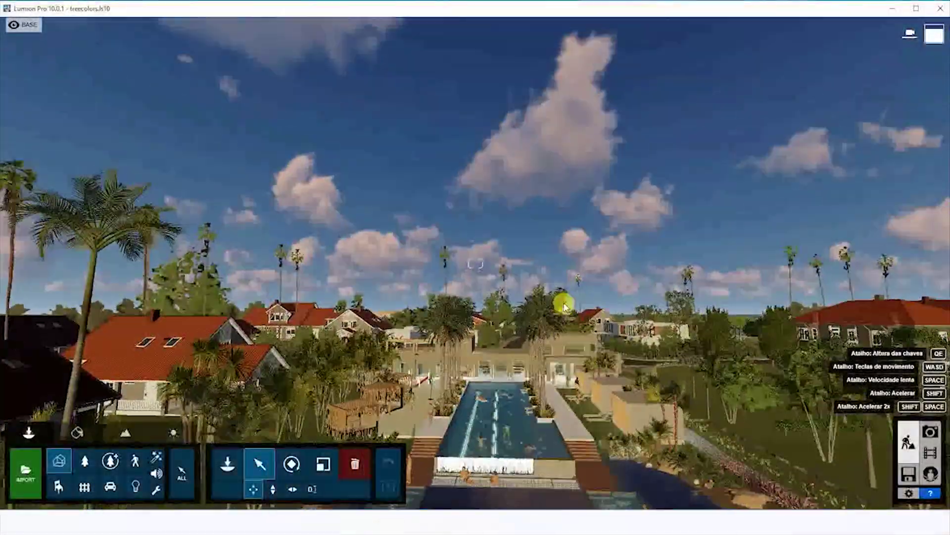
# Survey the scene from above, looking over the lake, the pool area and the surrounding houses.
pyautogui.moveTo(562, 223); pyautogui.dragTo(563, 325, button='right')
pyautogui.press('s')
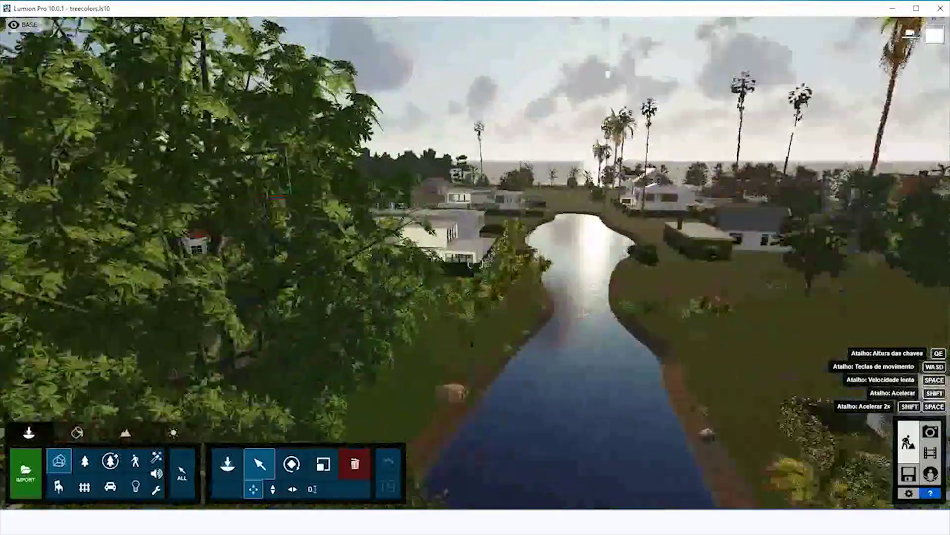
pyautogui.moveTo(213, 242); pyautogui.dragTo(367, 221, button='right')
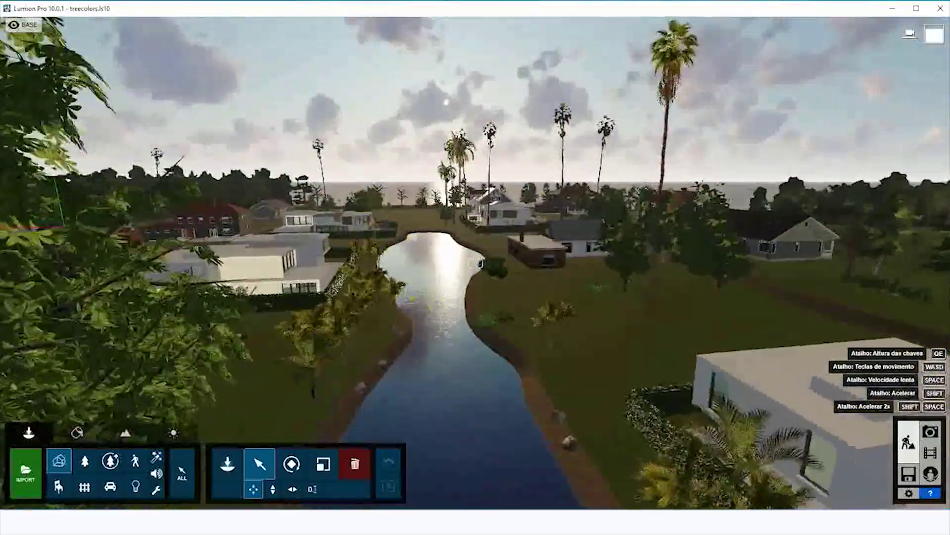
pyautogui.moveTo(658, 237); pyautogui.dragTo(509, 246, button='right')
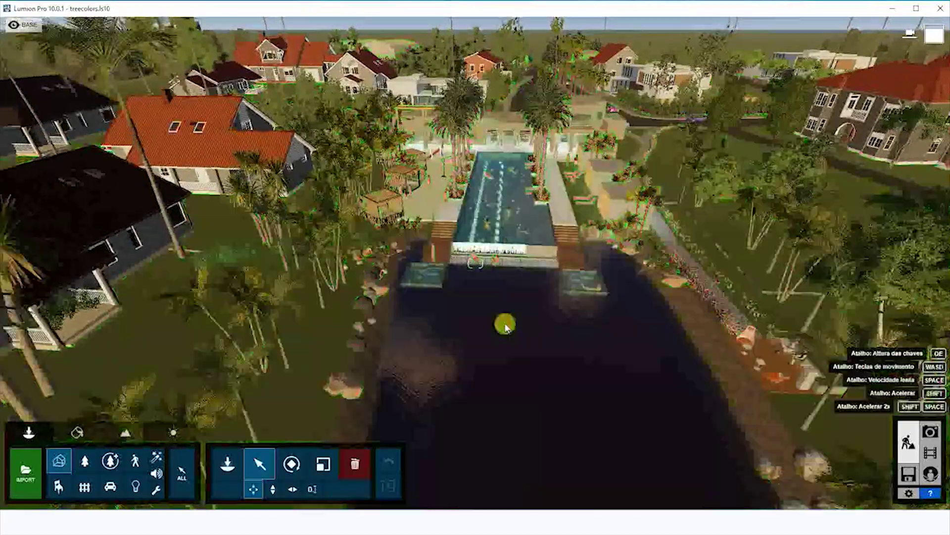
pyautogui.press('s')
pyautogui.moveTo(566, 221); pyautogui.dragTo(622, 249, button='right')
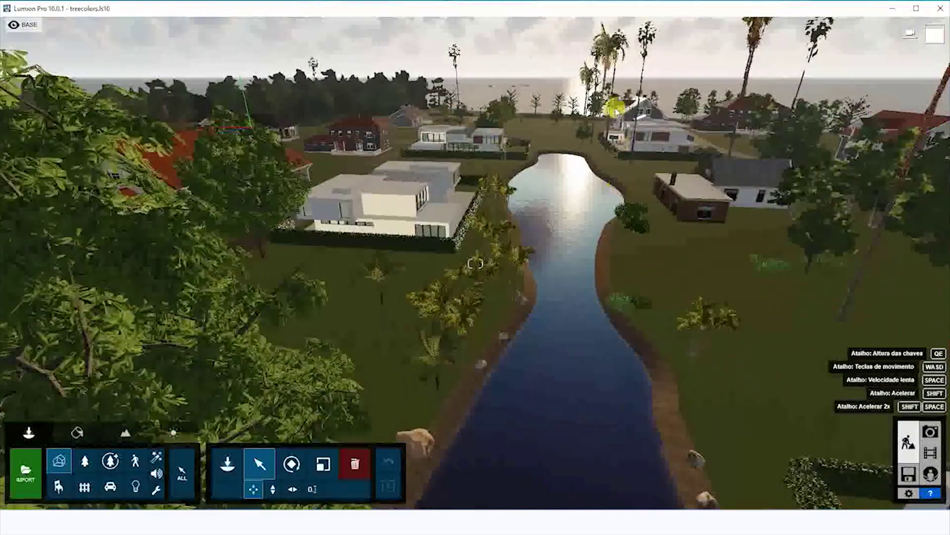
pyautogui.press('s')
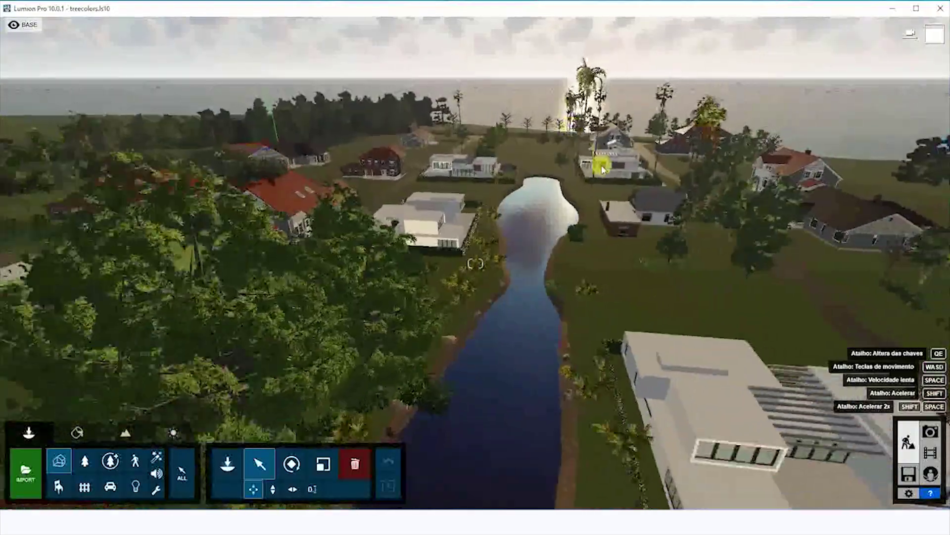
pyautogui.moveTo(602, 170); pyautogui.dragTo(556, 181, button='right')
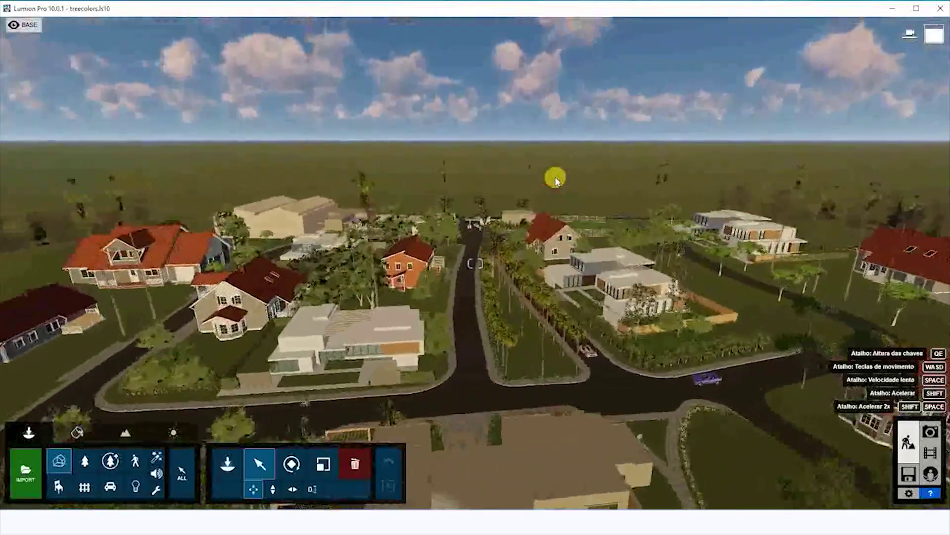
# Fly along the main street to the entrance gate and examine the intersection with the parked cars.
pyautogui.press('w')
pyautogui.moveTo(475, 280); pyautogui.dragTo(471, 271, button='right')
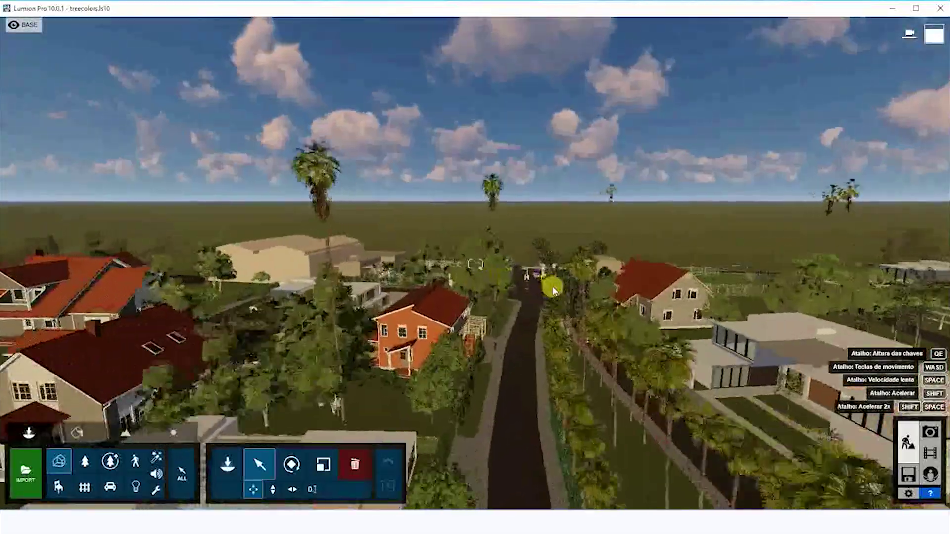
pyautogui.moveTo(552, 286); pyautogui.dragTo(474, 298, button='right')
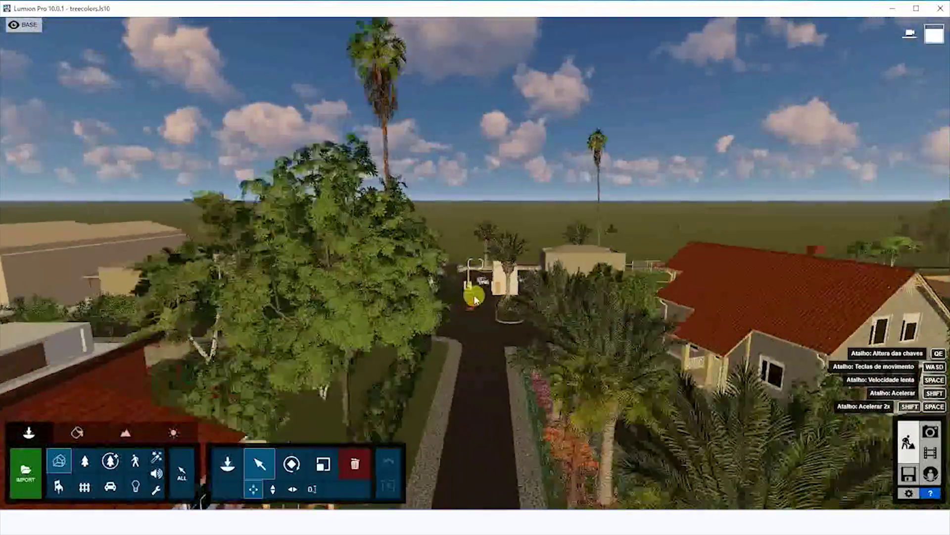
pyautogui.press('w')
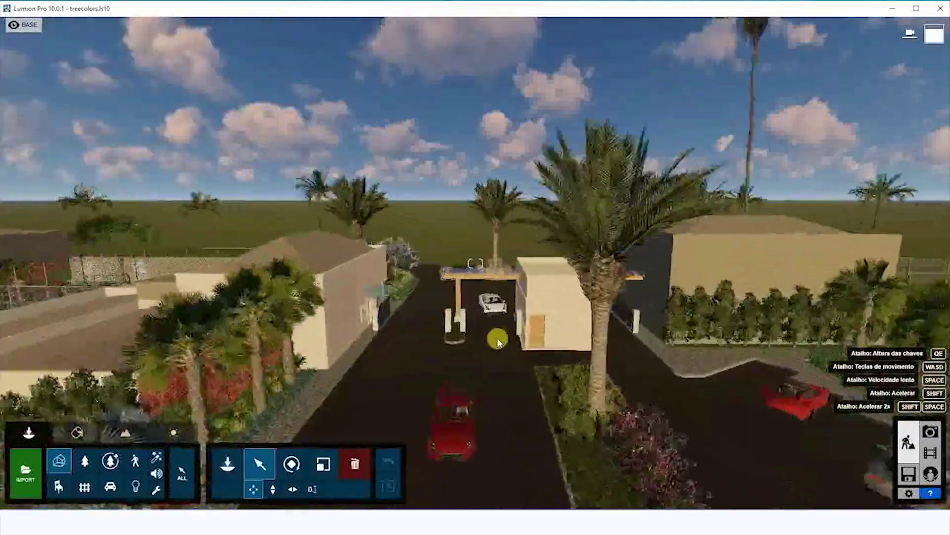
pyautogui.moveTo(496, 339); pyautogui.dragTo(183, 411, button='right')
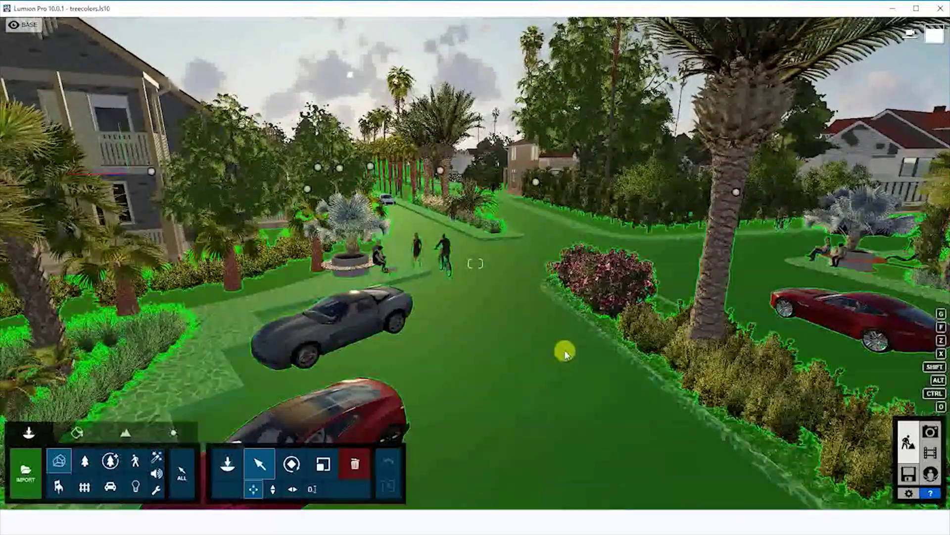
pyautogui.moveTo(565, 350); pyautogui.dragTo(546, 346, button='right')
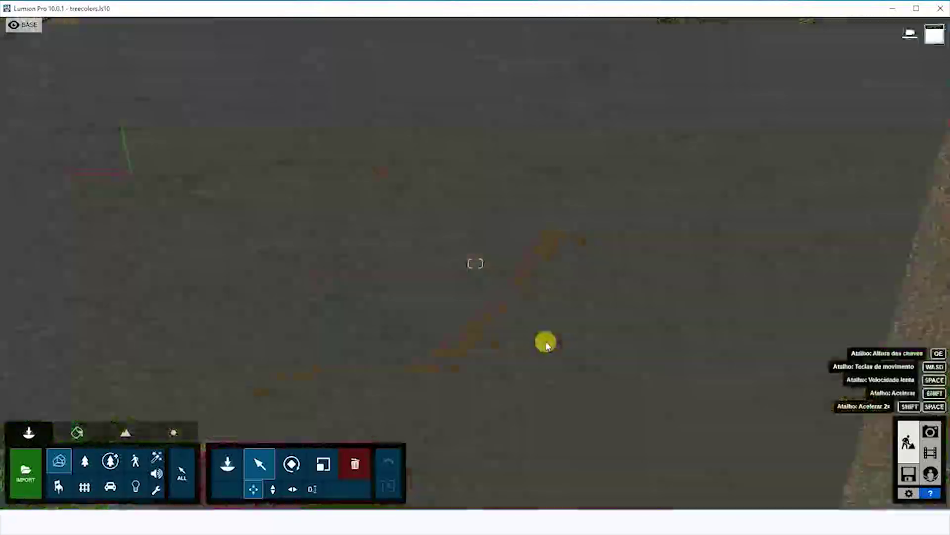
pyautogui.scroll(-5, 546, 345)
pyautogui.scroll(2, 475, 341)
pyautogui.scroll(-2, 560, 376)
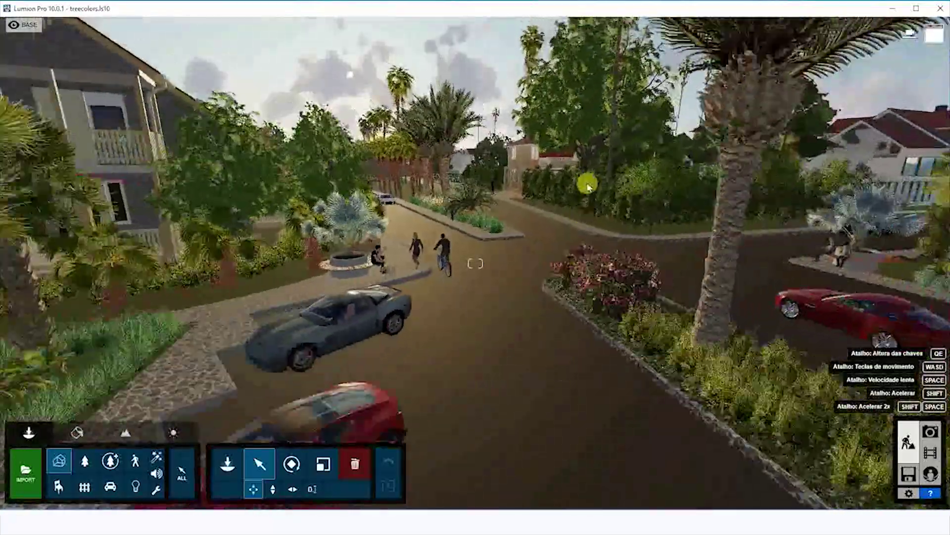
pyautogui.scroll(-2, 587, 185)
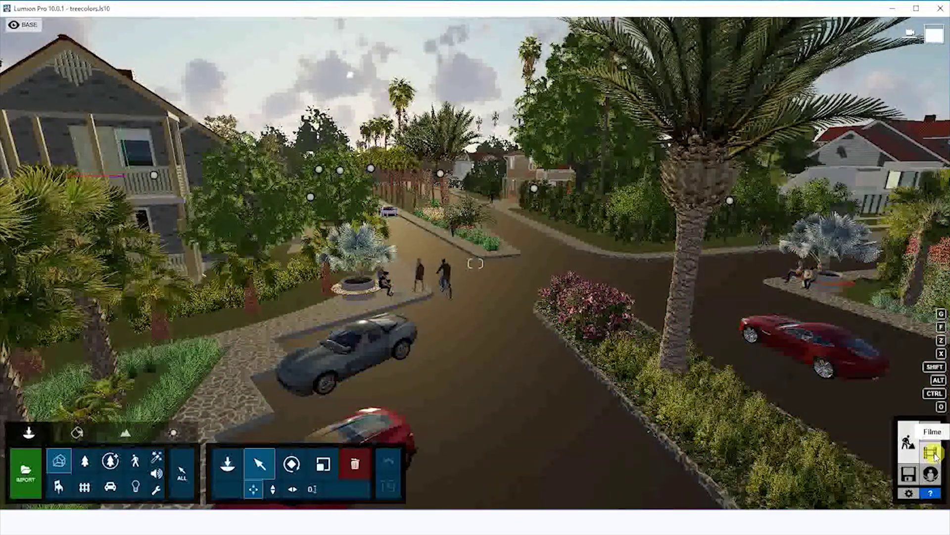
# Start recording a new movie clip in slot 2 and add a first camera keyframe overlooking the cars at the intersection.
pyautogui.click(934, 454)
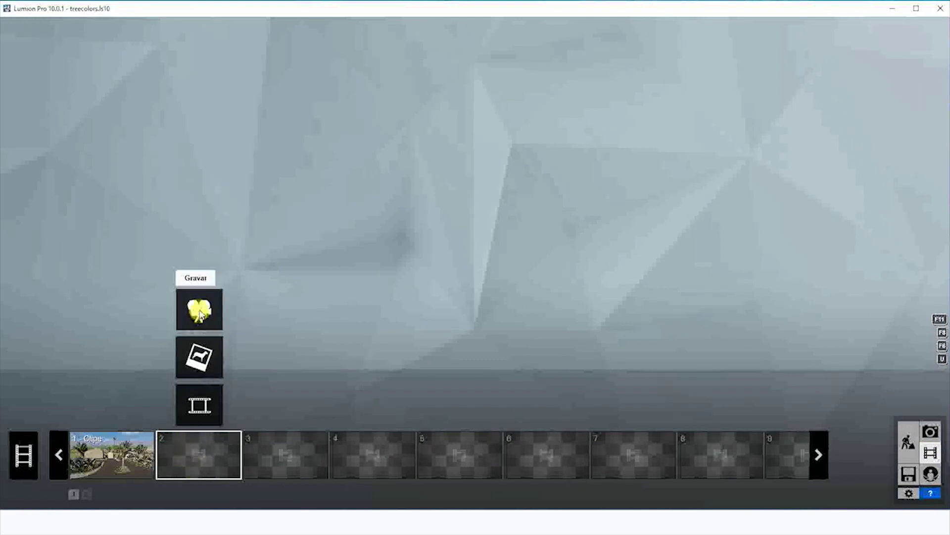
pyautogui.click(199, 311)
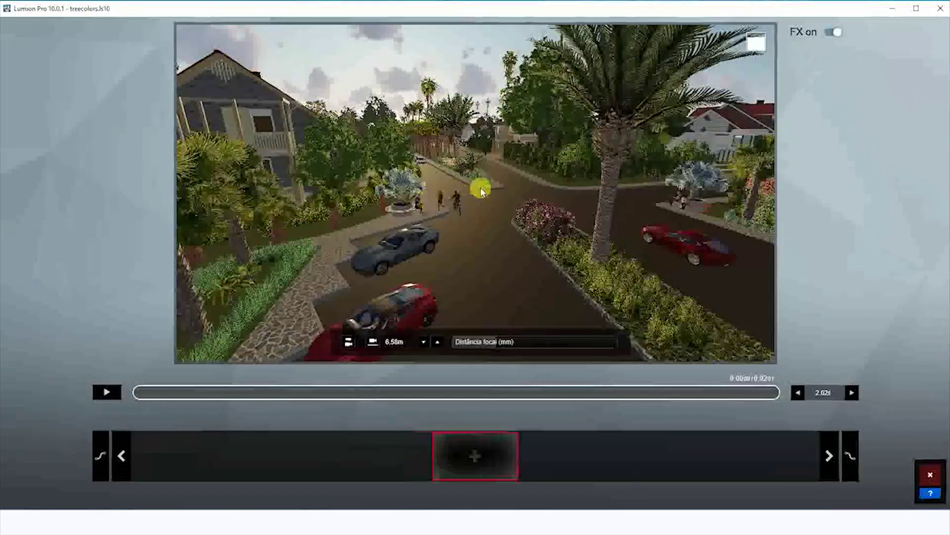
pyautogui.press('w')
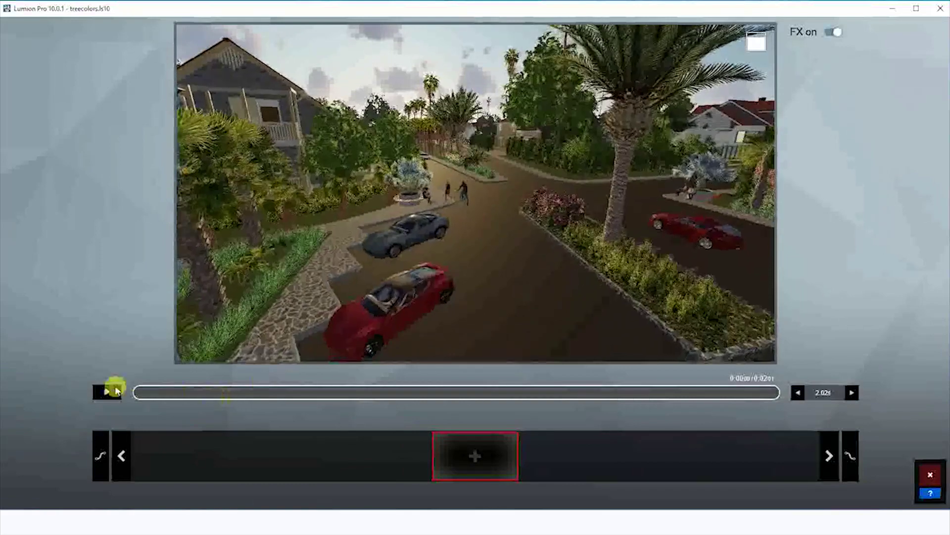
pyautogui.moveTo(375, 237); pyautogui.dragTo(429, 206, button='right')
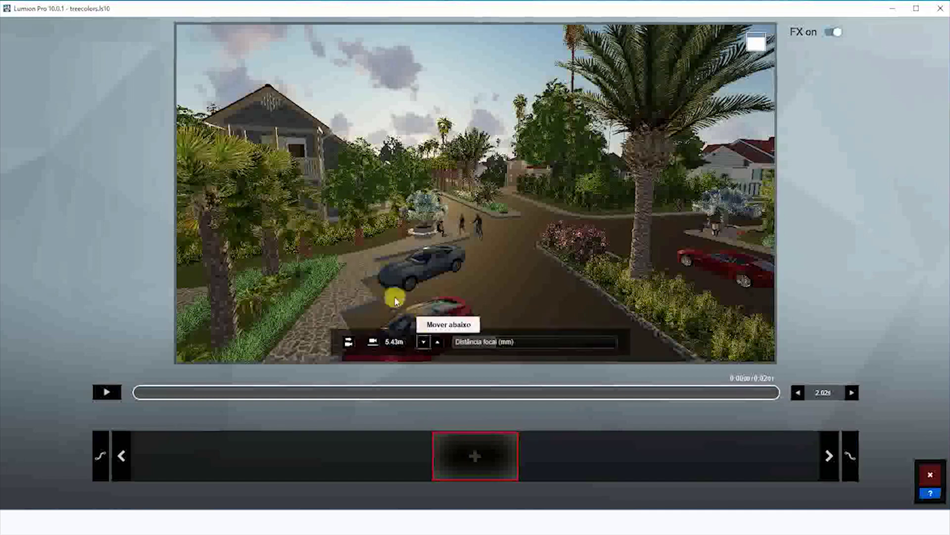
pyautogui.click(477, 455)
# Add two more camera keyframes that descend towards the gray car and advance past the round planter.
pyautogui.moveTo(459, 279); pyautogui.dragTo(486, 284, button='right')
pyautogui.press('w')
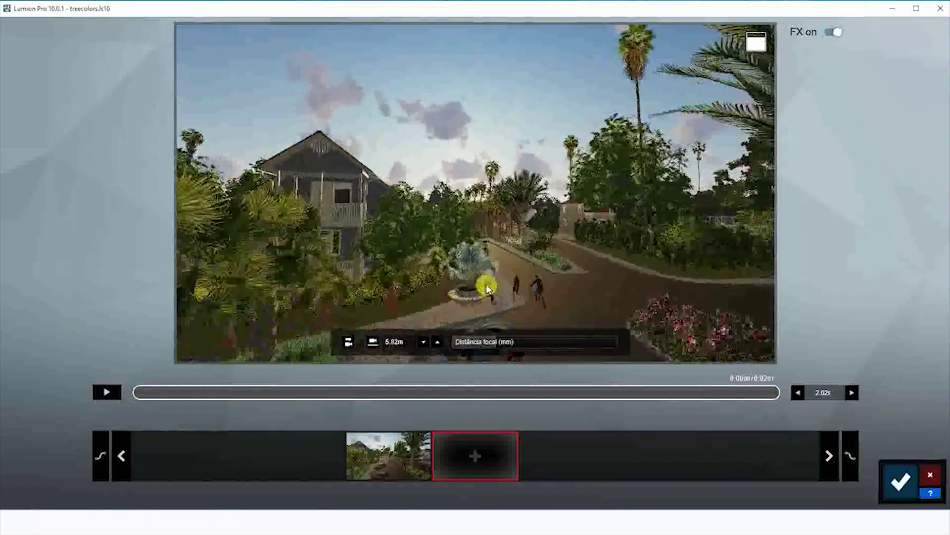
pyautogui.press('e')
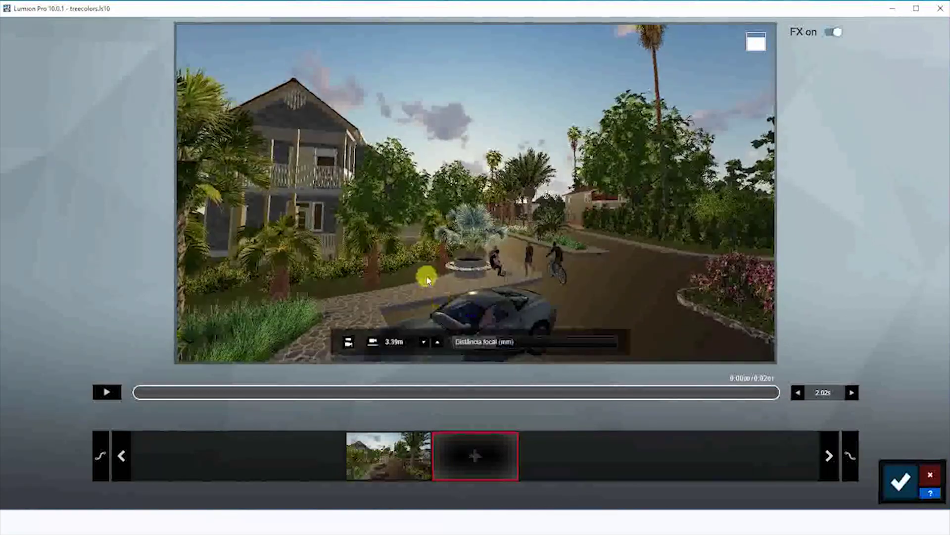
pyautogui.moveTo(409, 248); pyautogui.dragTo(462, 252, button='right')
pyautogui.click(469, 448)
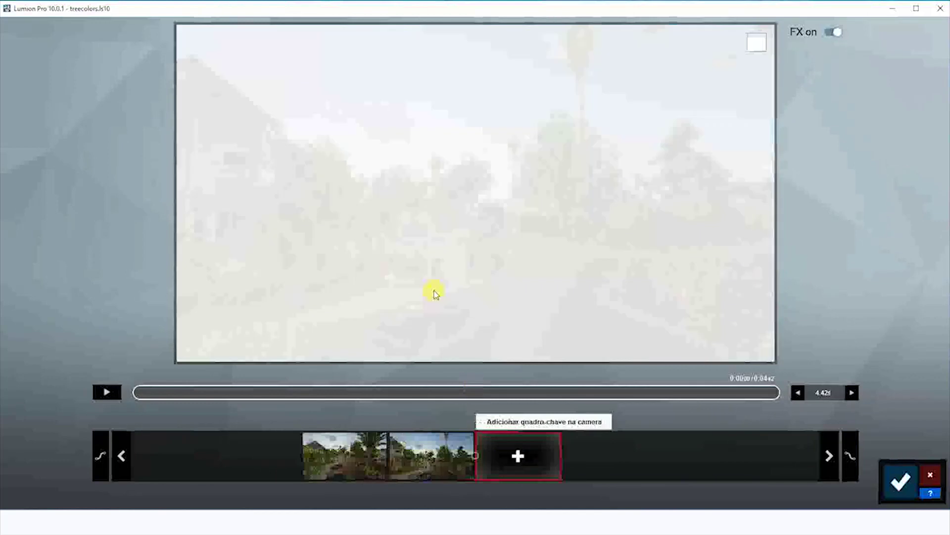
pyautogui.press('w')
pyautogui.moveTo(509, 271); pyautogui.dragTo(537, 272, button='right')
pyautogui.click(473, 458)
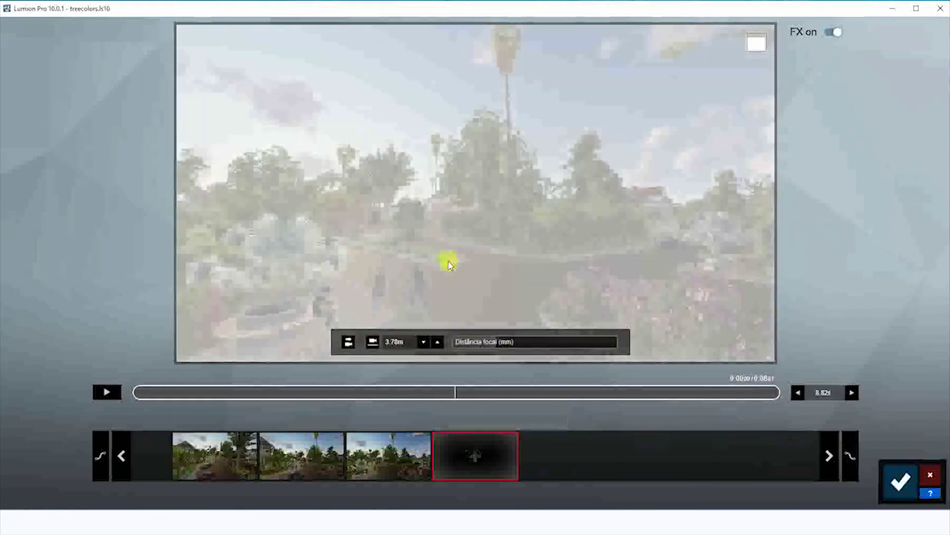
# Add two closing camera keyframes, one advancing to the street fork and one turning towards the red car and flowering hedge.
pyautogui.press('w')
pyautogui.moveTo(447, 260); pyautogui.dragTo(422, 262, button='right')
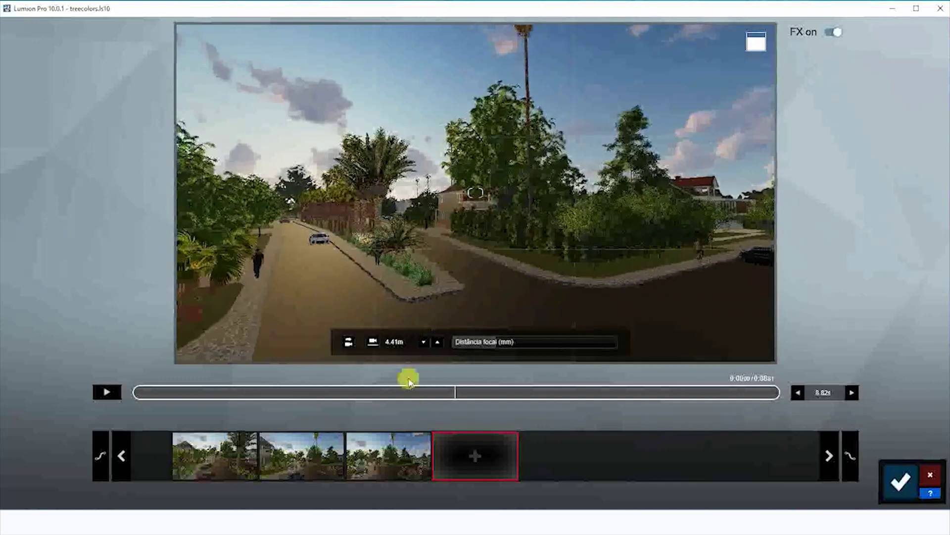
pyautogui.click(473, 455)
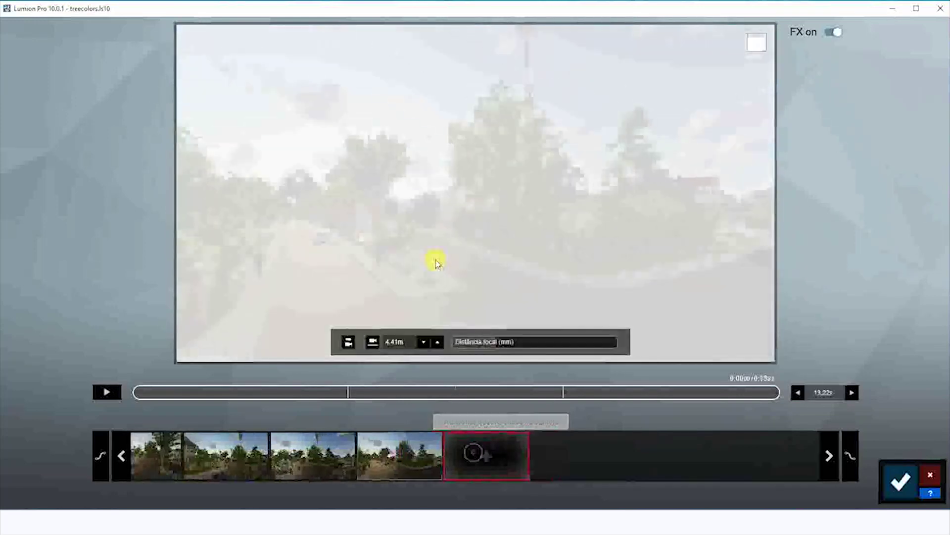
pyautogui.moveTo(435, 261); pyautogui.dragTo(436, 262, button='right')
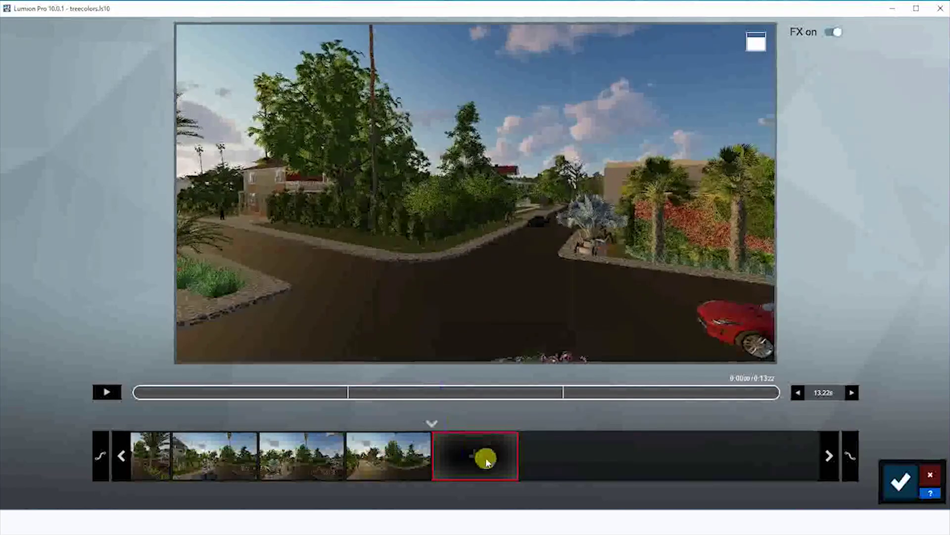
pyautogui.click(475, 455)
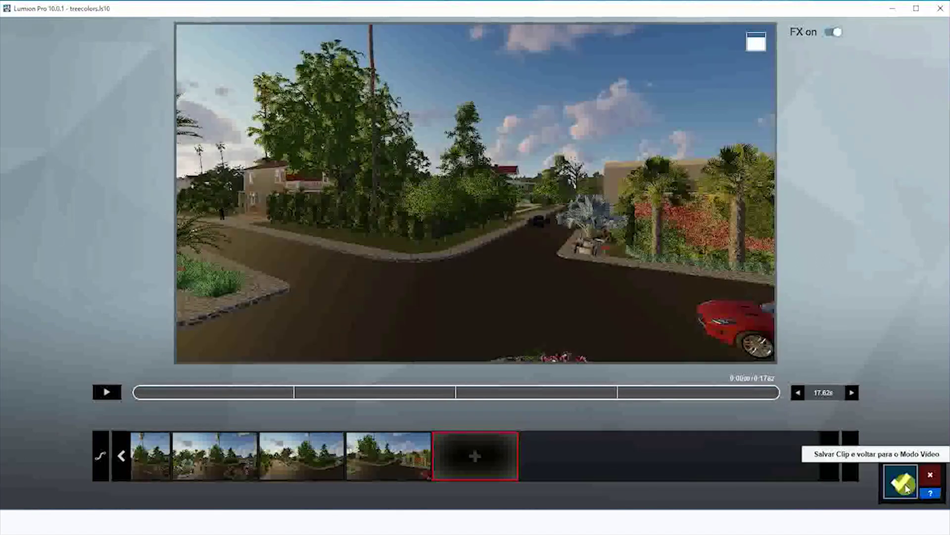
# Shorten the clip to 10.62 s, preview its camera path and save it.
pyautogui.click(798, 393)
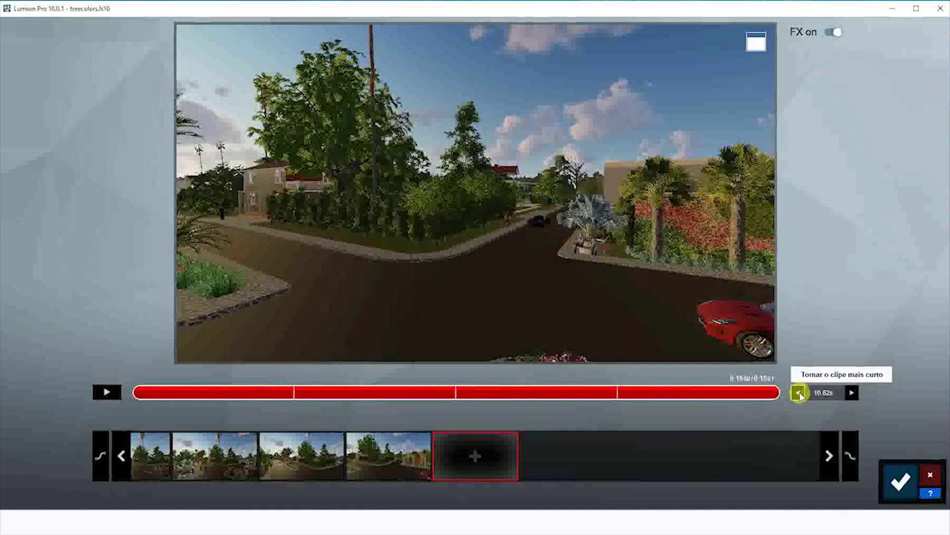
pyautogui.click(109, 391)
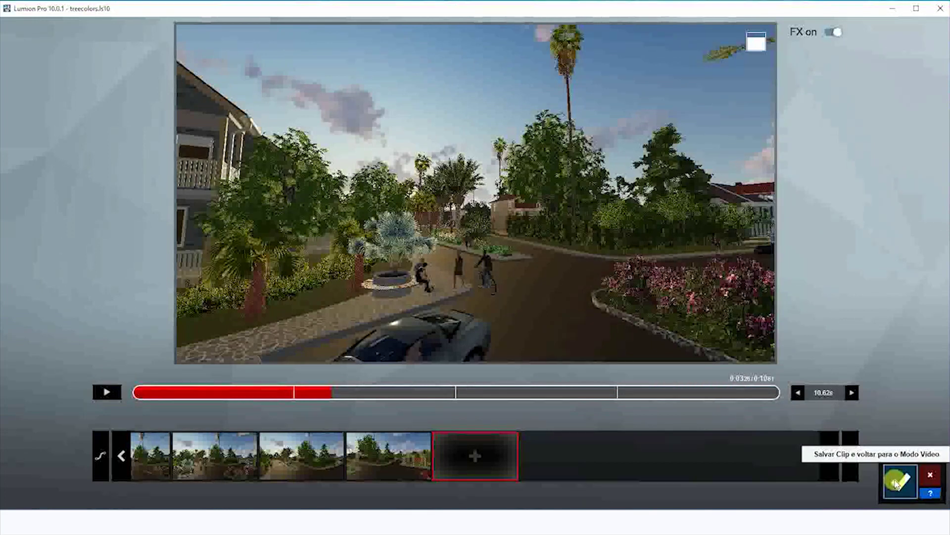
pyautogui.click(898, 483)
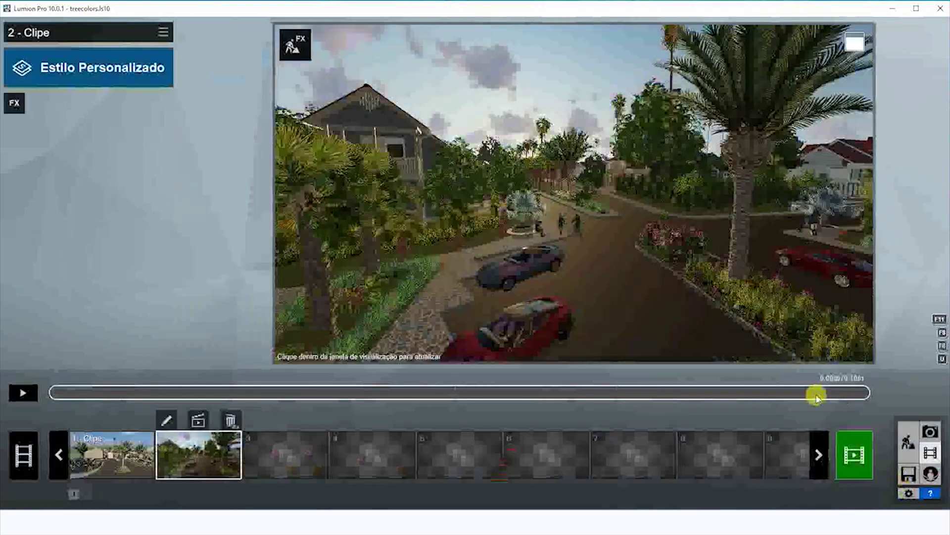
# Add the Mover animation effect to clip 2 and open it for editing.
pyautogui.click(14, 103)
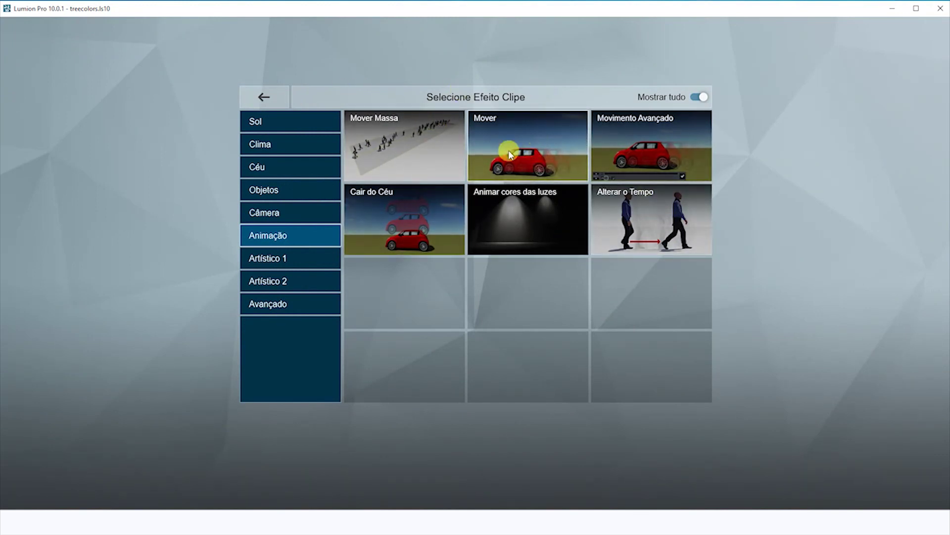
pyautogui.click(530, 142)
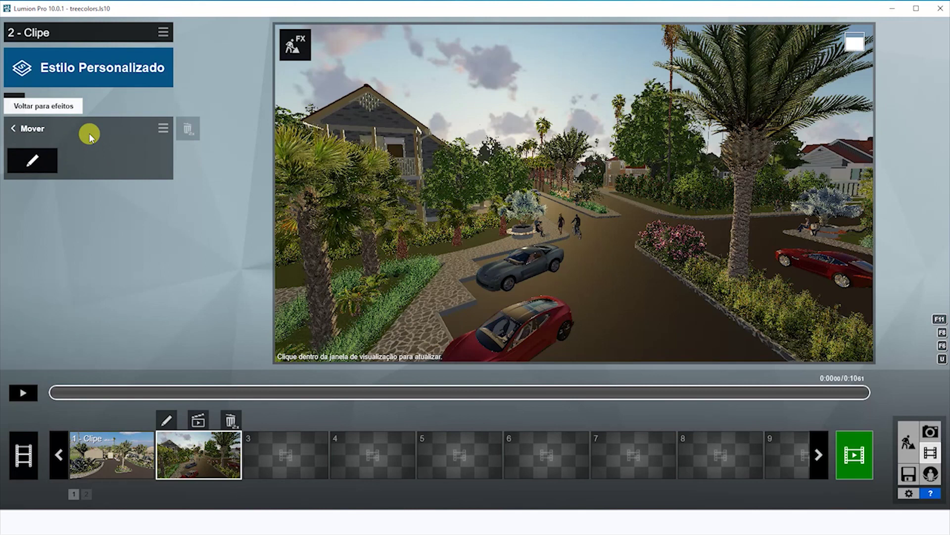
pyautogui.click(29, 160)
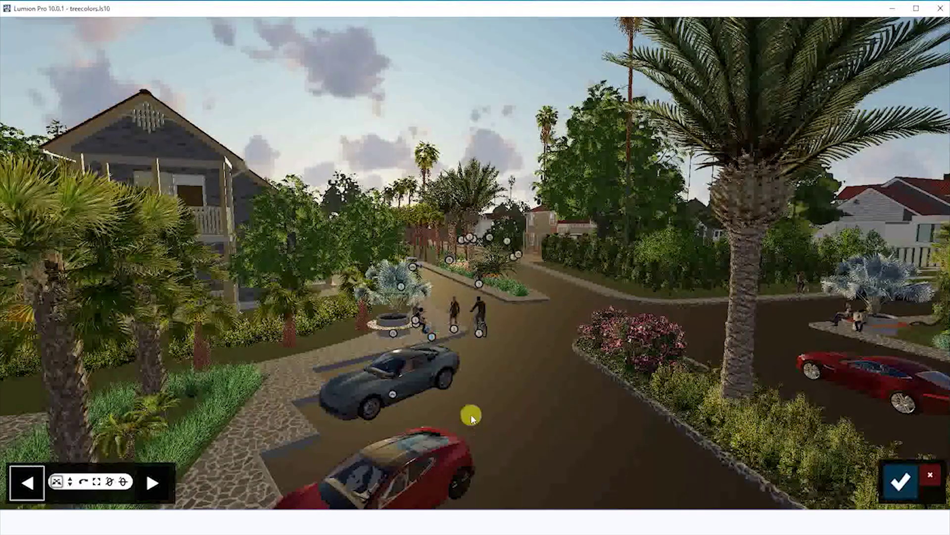
# Compare the initial and final position modes of the Mover effect, ending on the initial position.
pyautogui.click(449, 261)
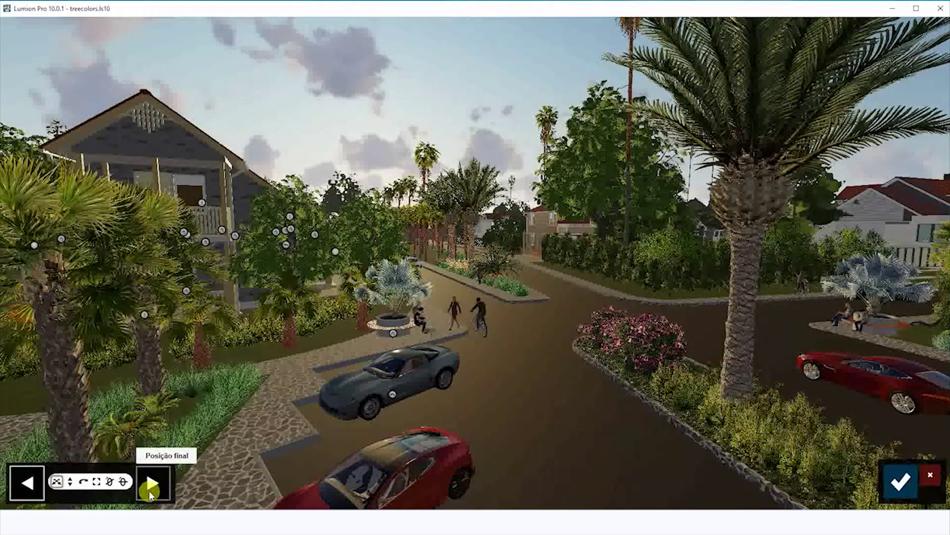
pyautogui.click(35, 489)
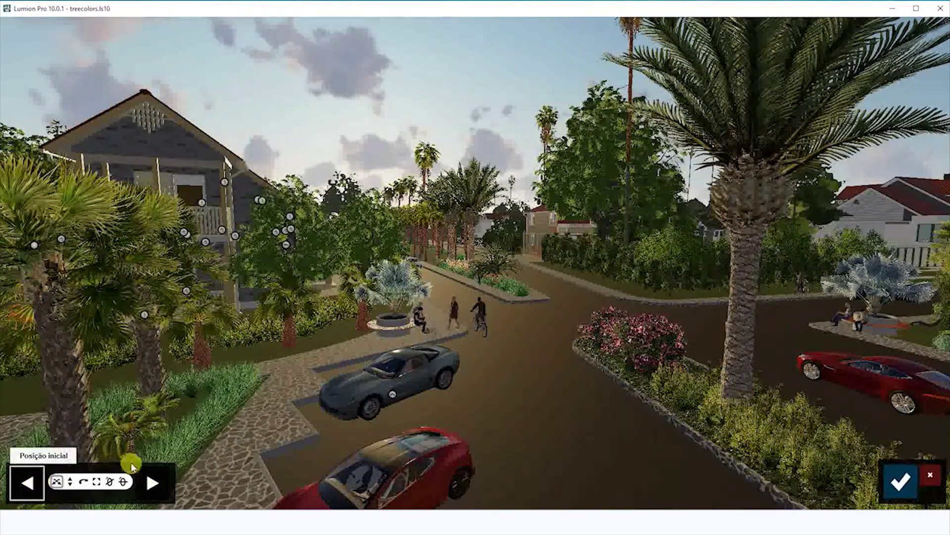
pyautogui.click(151, 483)
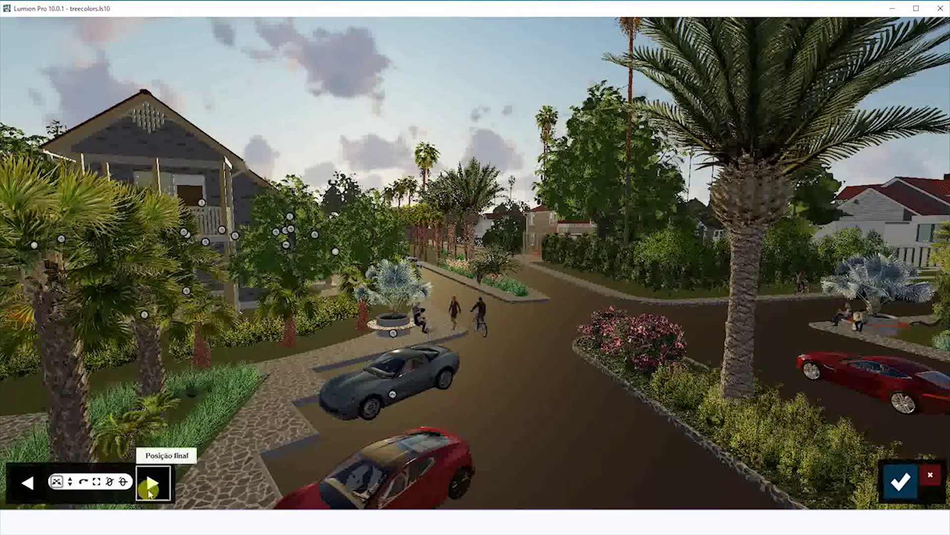
pyautogui.click(20, 489)
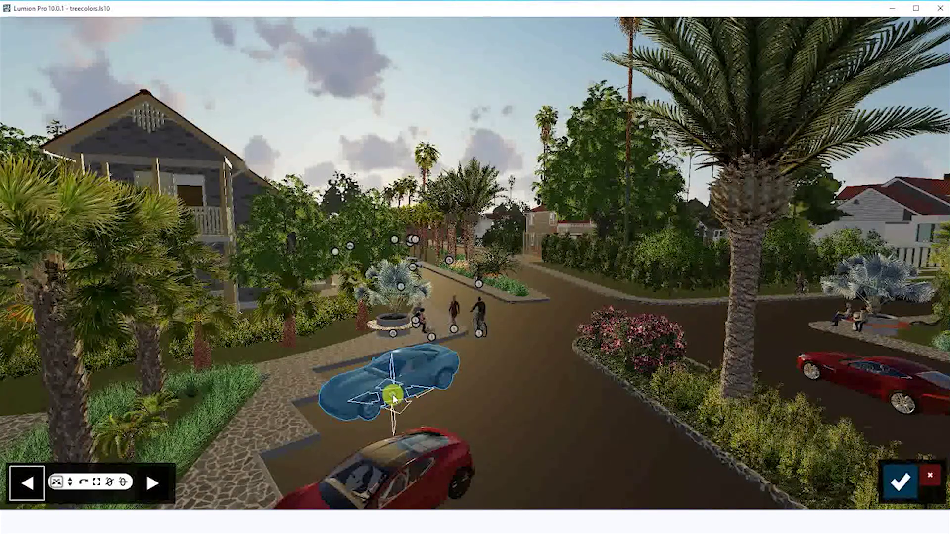
# Set the grey car's initial position about 5.8 m further out into the street, save the change and preview its movement.
pyautogui.click(393, 394)
pyautogui.moveTo(458, 365); pyautogui.dragTo(510, 361)
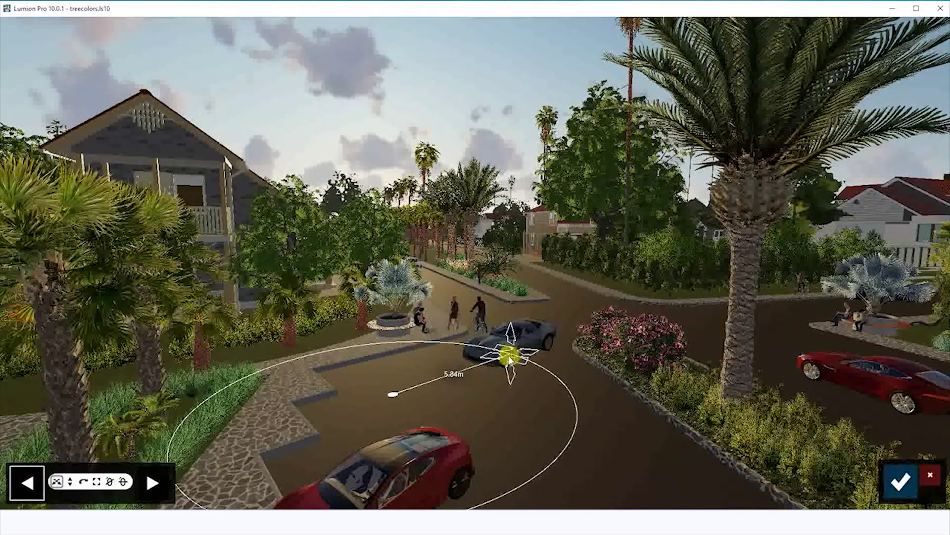
pyautogui.click(901, 490)
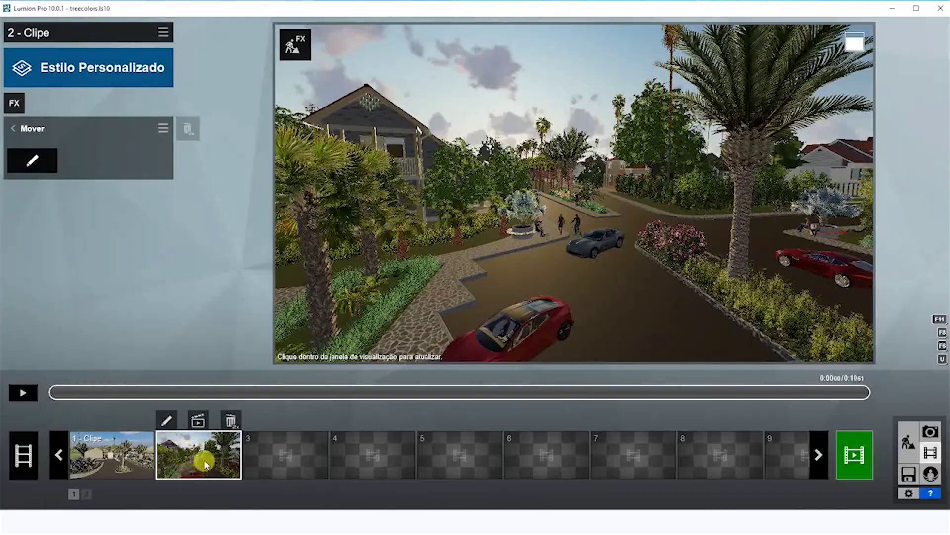
pyautogui.click(15, 394)
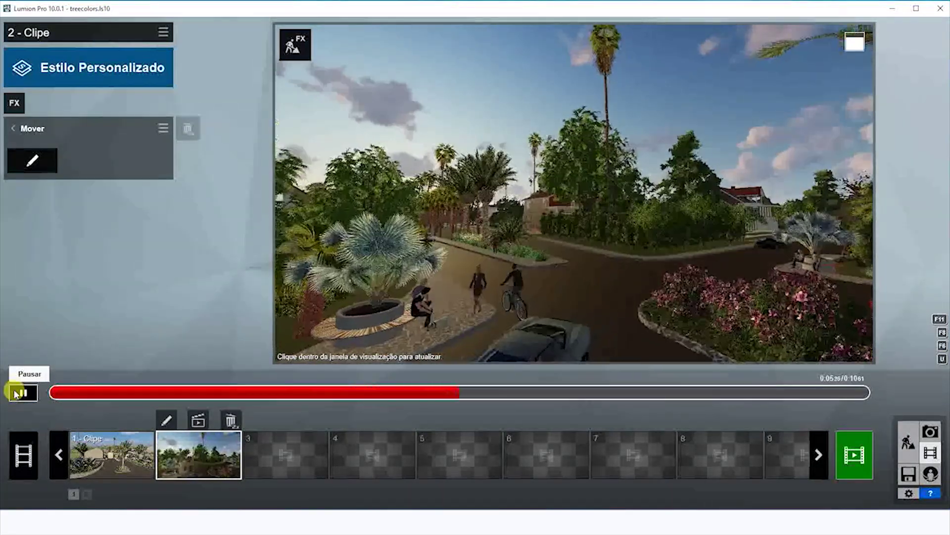
pyautogui.click(20, 393)
# Reopen the Mover effect, switch to the final position and adjust the grey car's end point beside the stone pavement.
pyautogui.click(28, 158)
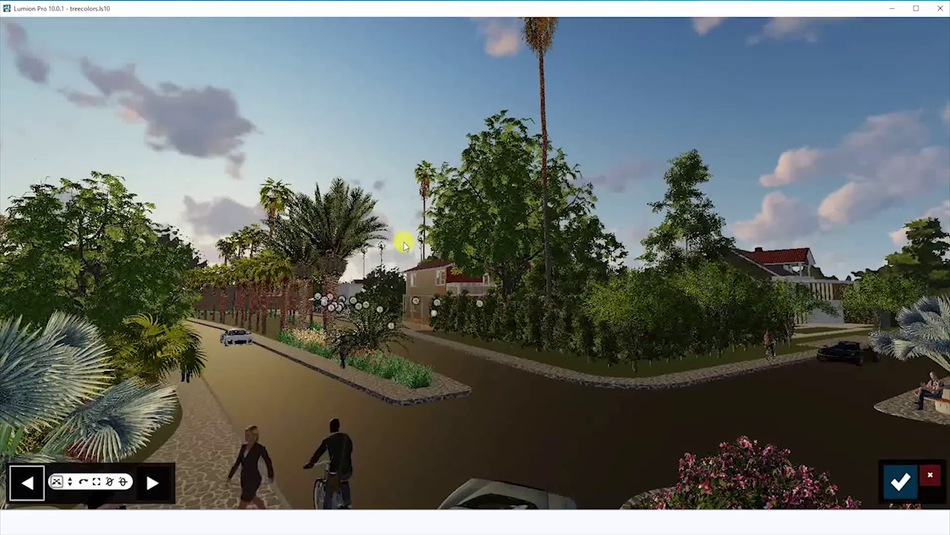
pyautogui.scroll(-5, 523, 341)
pyautogui.moveTo(522, 342); pyautogui.dragTo(513, 368, button='right')
pyautogui.scroll(3, 525, 345)
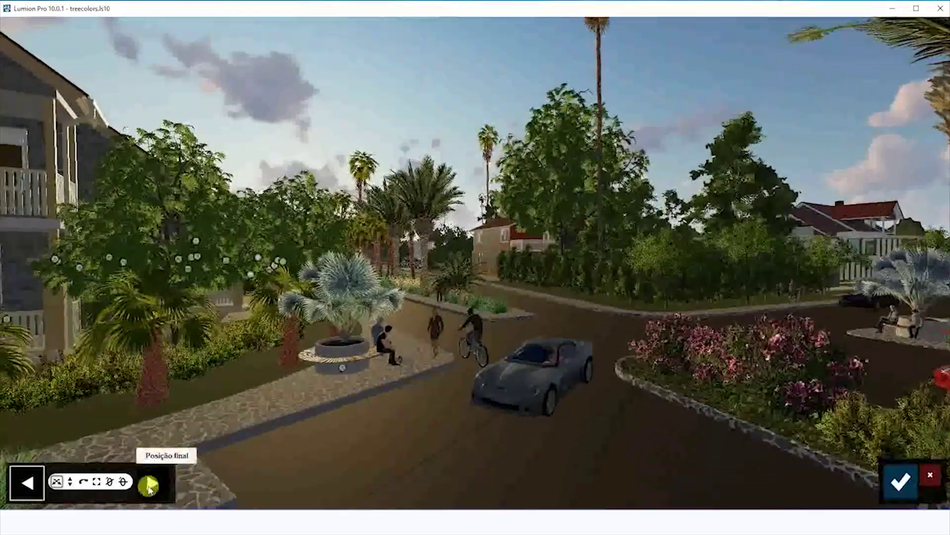
pyautogui.click(149, 487)
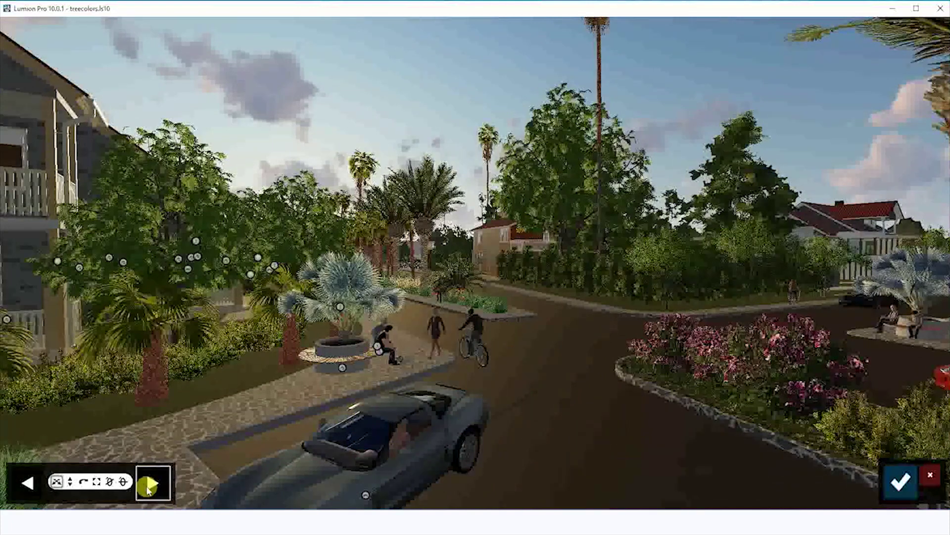
pyautogui.moveTo(366, 494)
pyautogui.mouseDown()
pyautogui.moveTo(441, 439)
pyautogui.moveTo(489, 425)
pyautogui.moveTo(361, 488)
pyautogui.moveTo(368, 493)
pyautogui.mouseUp()
# Set final positions for the cyclist further up the street and for the white car forward at the intersection.
pyautogui.press('w')
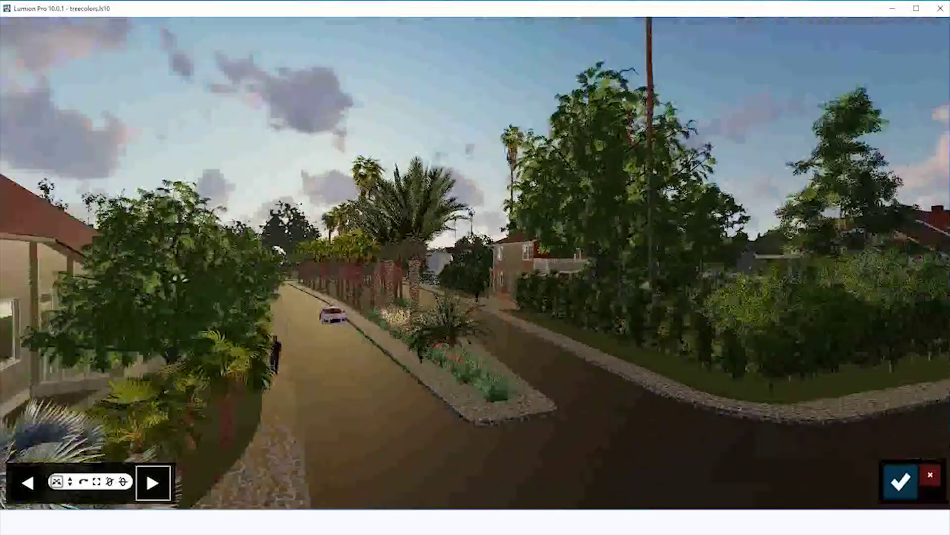
pyautogui.moveTo(584, 357); pyautogui.dragTo(528, 412, button='right')
pyautogui.press('s')
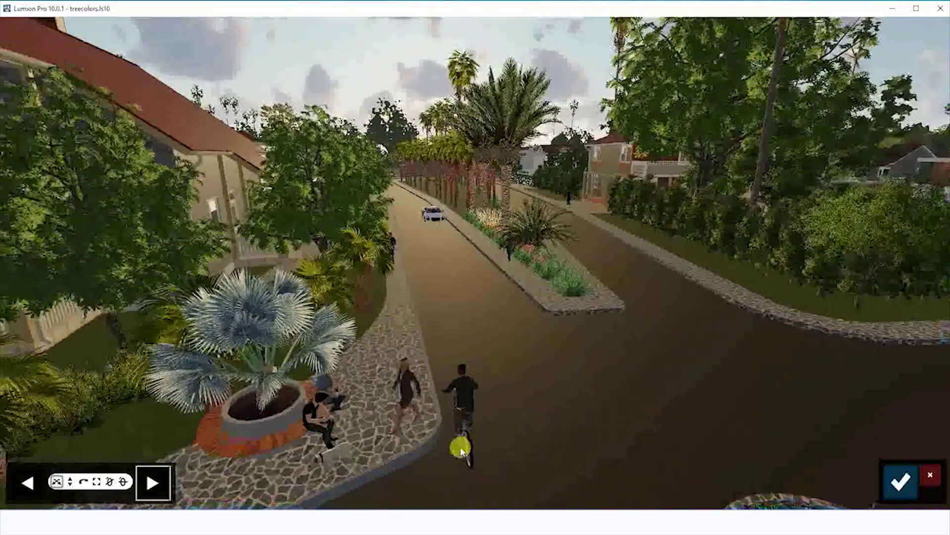
pyautogui.moveTo(464, 428); pyautogui.dragTo(422, 279)
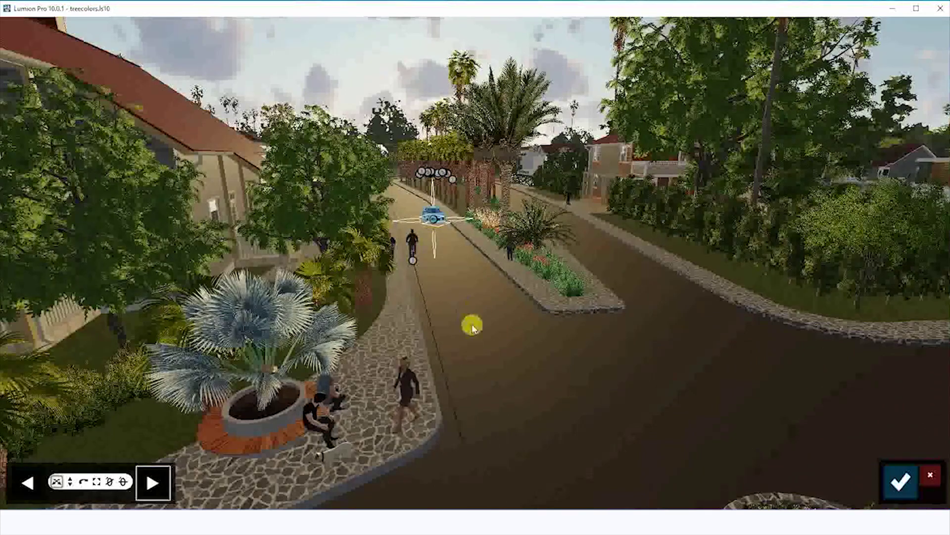
pyautogui.moveTo(432, 216); pyautogui.dragTo(538, 432)
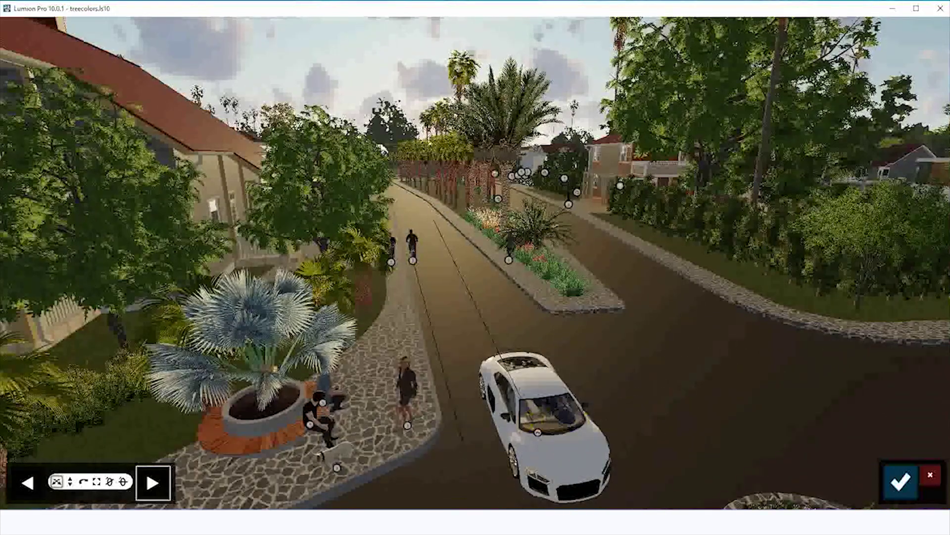
# Set final positions for the red car far up the street beyond the hedge and for the black car at the hedge corner.
pyautogui.moveTo(538, 431); pyautogui.dragTo(617, 423, button='right')
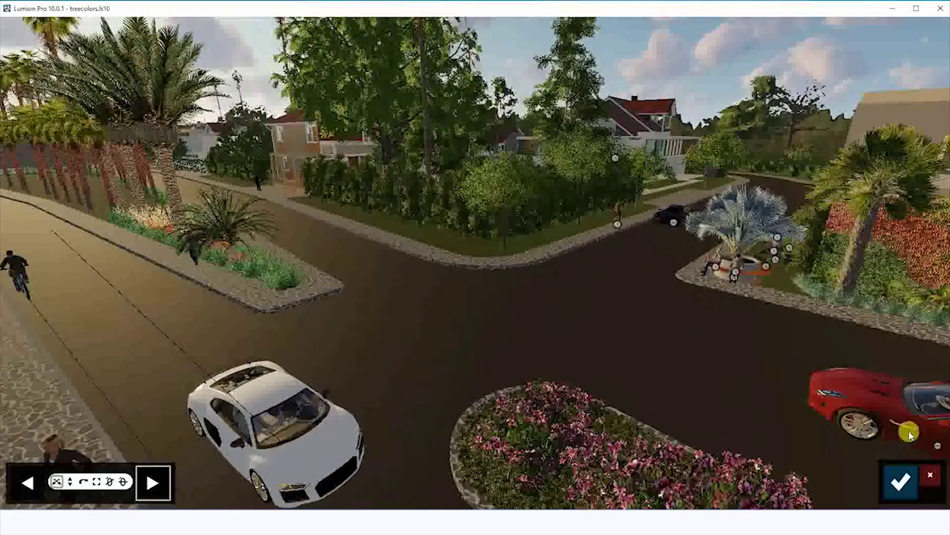
pyautogui.moveTo(910, 434); pyautogui.dragTo(250, 228)
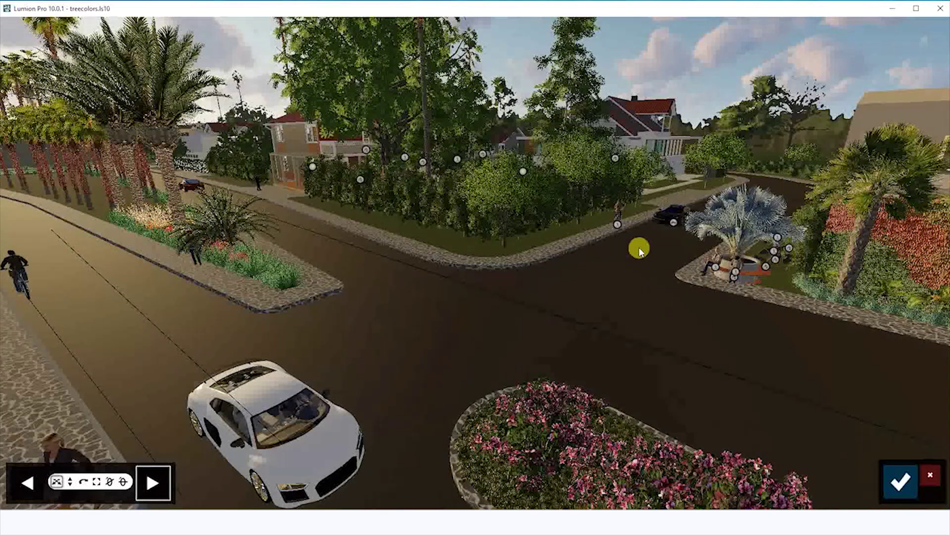
pyautogui.moveTo(570, 272)
pyautogui.mouseDown()
pyautogui.moveTo(545, 290)
pyautogui.moveTo(560, 280)
pyautogui.mouseUp()
# Set final positions for the pedestrian about 15.5 m further along the side street and for the walking man at the pavement corner.
pyautogui.press('w')
pyautogui.moveTo(510, 321); pyautogui.dragTo(584, 350, button='right')
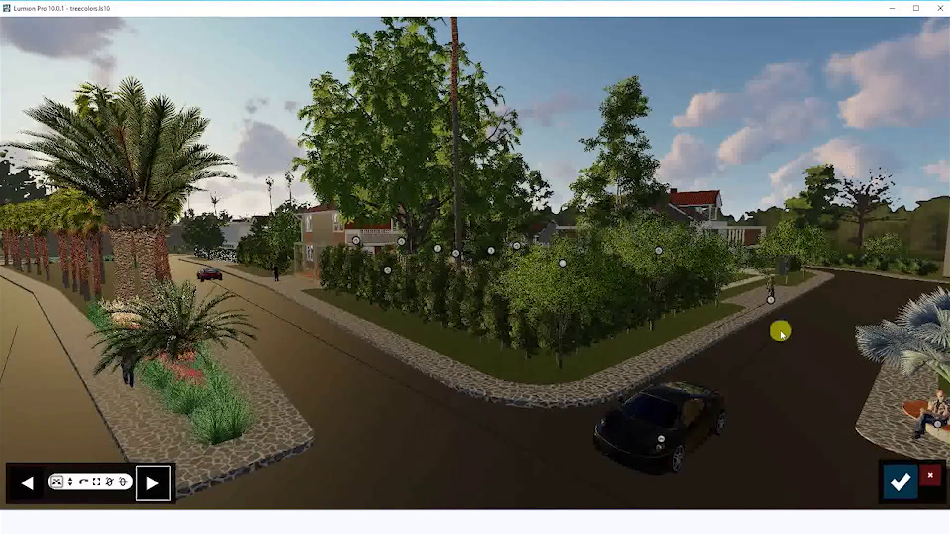
pyautogui.moveTo(796, 294); pyautogui.dragTo(811, 286)
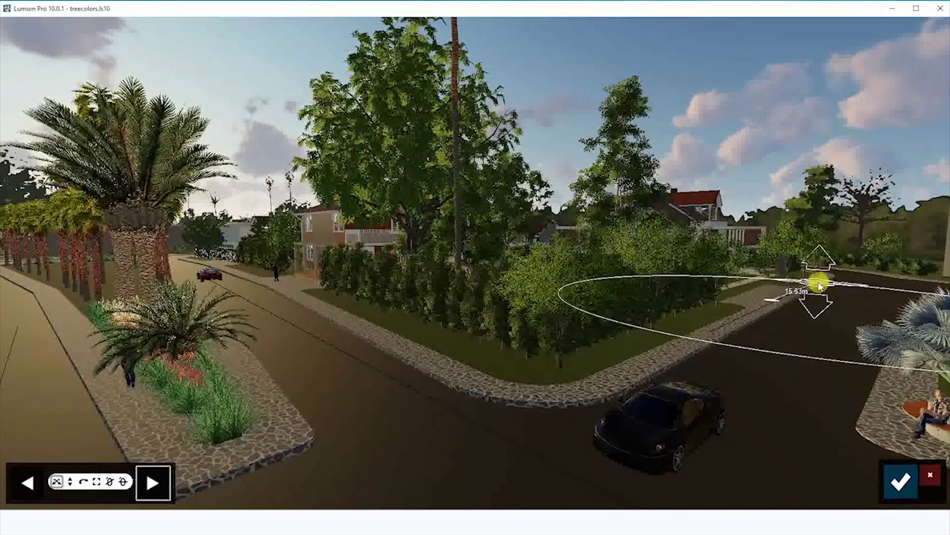
pyautogui.moveTo(782, 422); pyautogui.dragTo(428, 442, button='right')
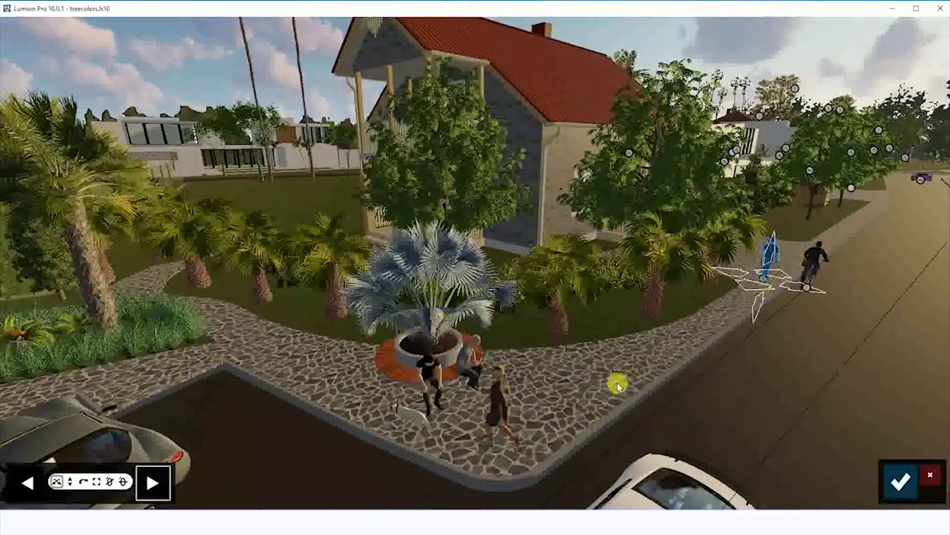
pyautogui.moveTo(596, 400)
pyautogui.mouseDown()
pyautogui.moveTo(584, 410)
pyautogui.moveTo(606, 412)
pyautogui.mouseUp()
# Set final positions for the dog up the stone path and for the walking woman about 7.1 m along the pavement.
pyautogui.moveTo(605, 412); pyautogui.dragTo(728, 325, button='right')
pyautogui.moveTo(699, 265); pyautogui.dragTo(693, 246)
pyautogui.moveTo(693, 246); pyautogui.dragTo(608, 318, button='right')
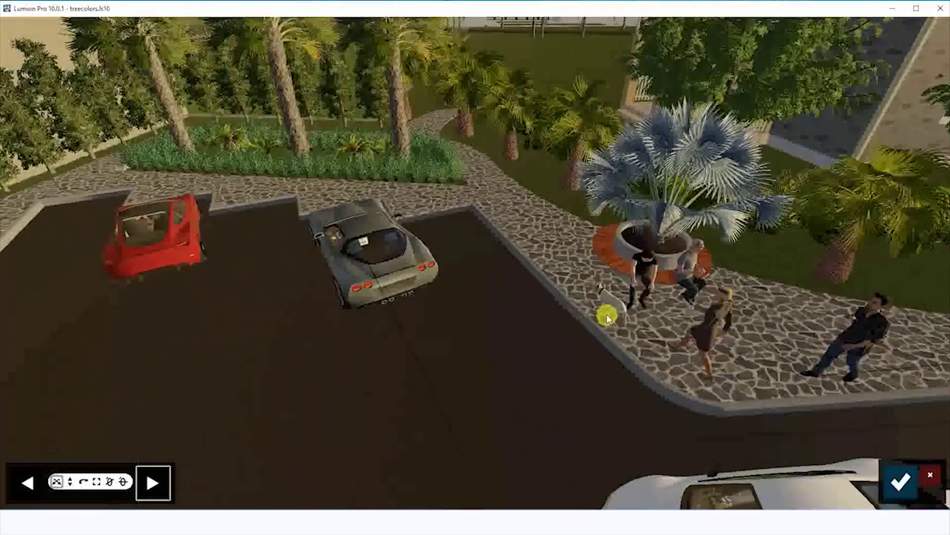
pyautogui.moveTo(502, 203); pyautogui.dragTo(473, 158)
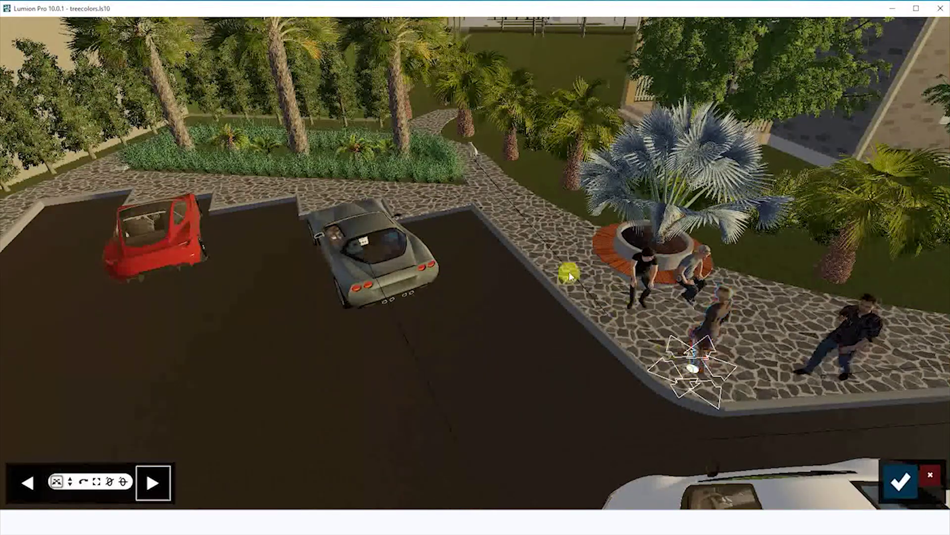
pyautogui.moveTo(569, 271); pyautogui.dragTo(491, 205)
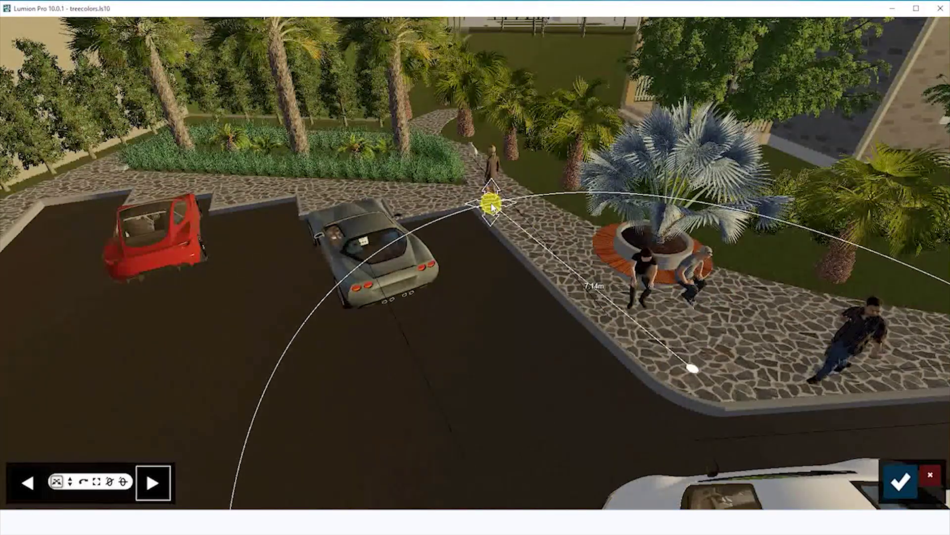
# Save the Mover final positions and play clip 2 to preview the cars and people moving.
pyautogui.press('s')
pyautogui.moveTo(601, 342); pyautogui.dragTo(643, 350, button='right')
pyautogui.press('w')
pyautogui.press('s')
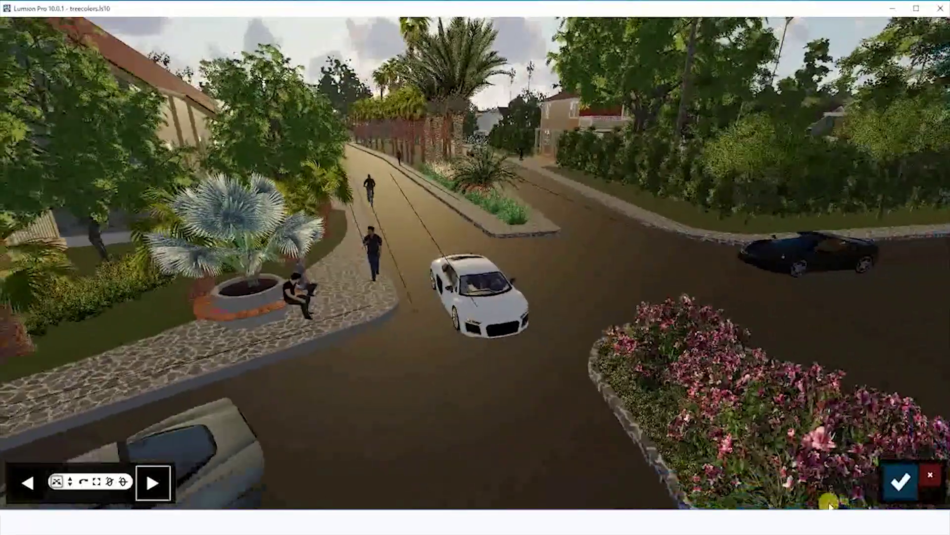
pyautogui.click(900, 480)
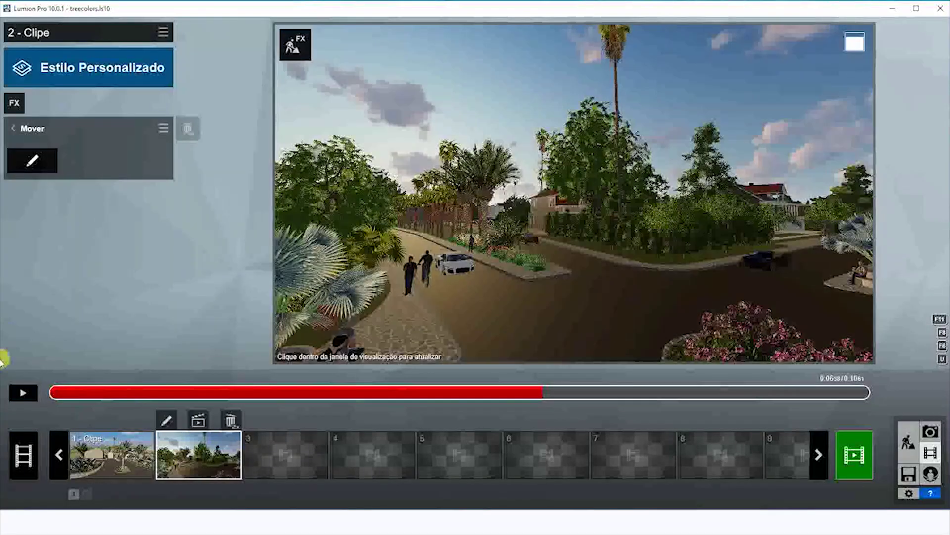
pyautogui.click(24, 392)
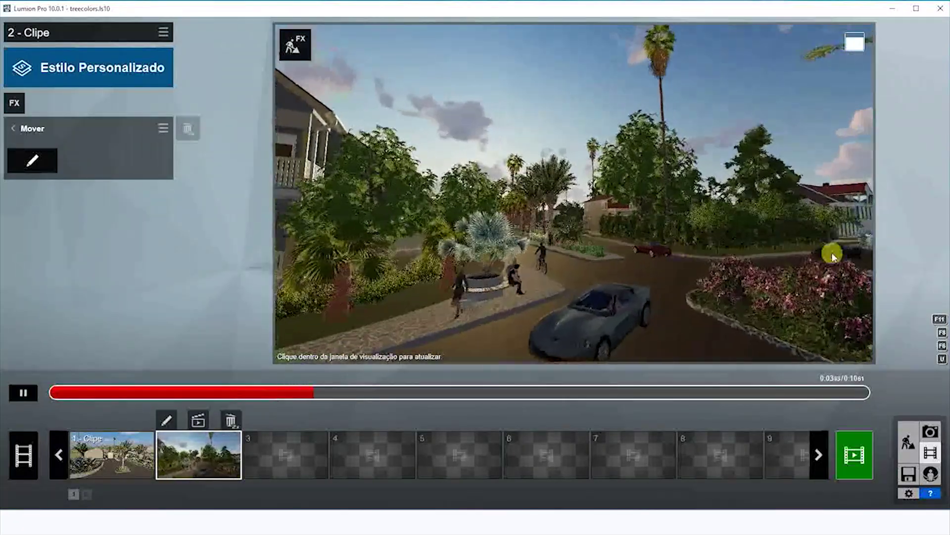
pyautogui.click(25, 393)
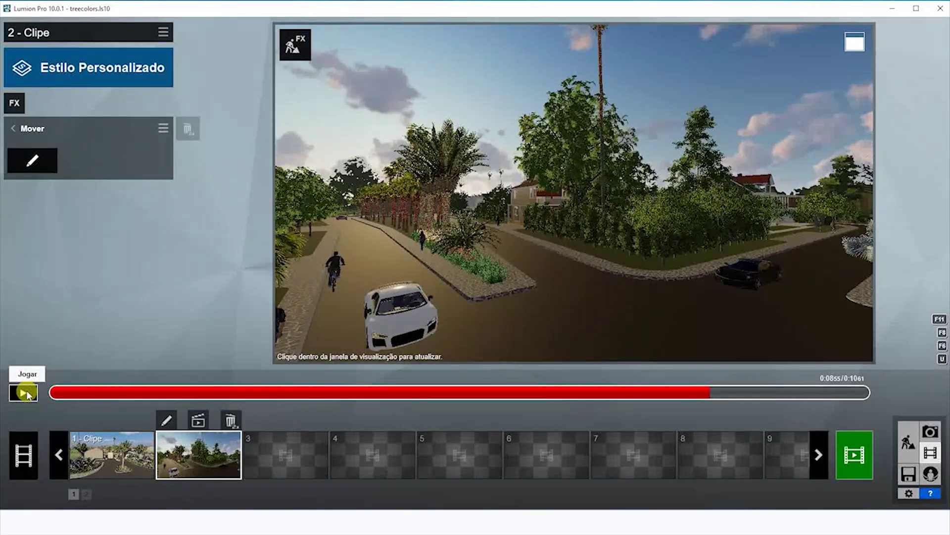
pyautogui.click(24, 393)
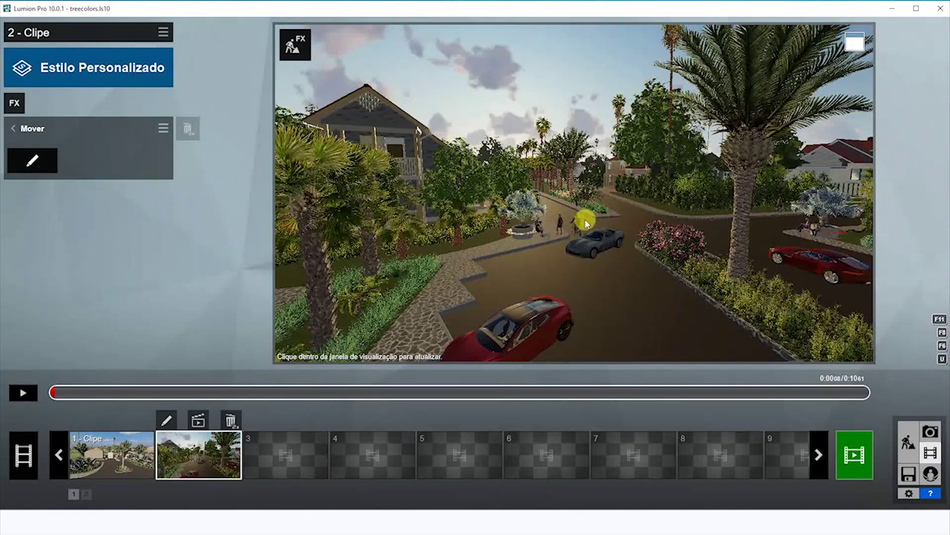
# Render clip 2 as an HD 1280x720 MP4 file named animacao on the Desktop.
pyautogui.click(198, 421)
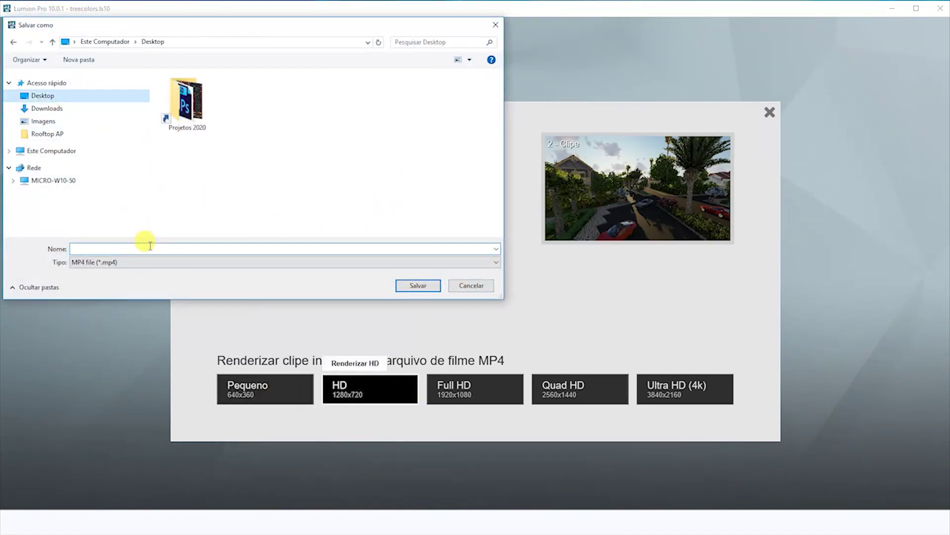
pyautogui.write('animacao')
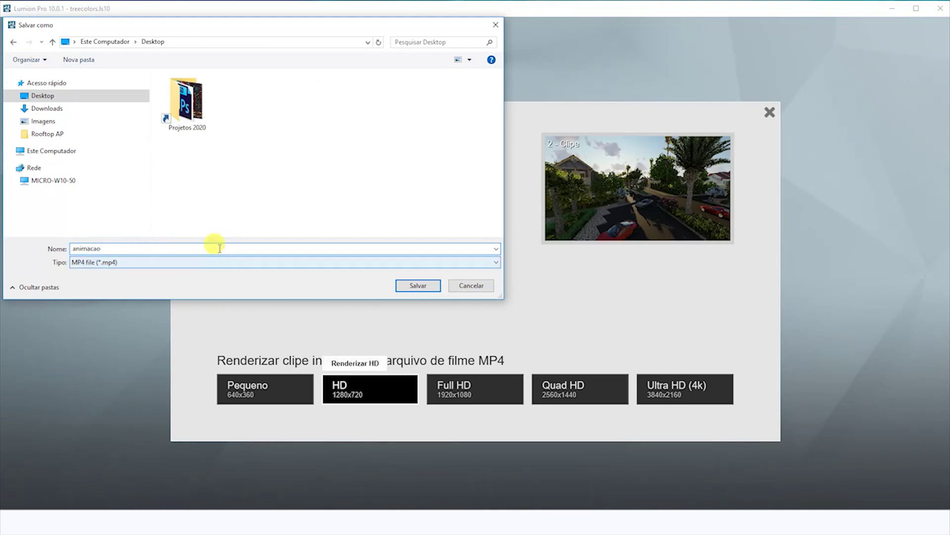
pyautogui.click(418, 286)
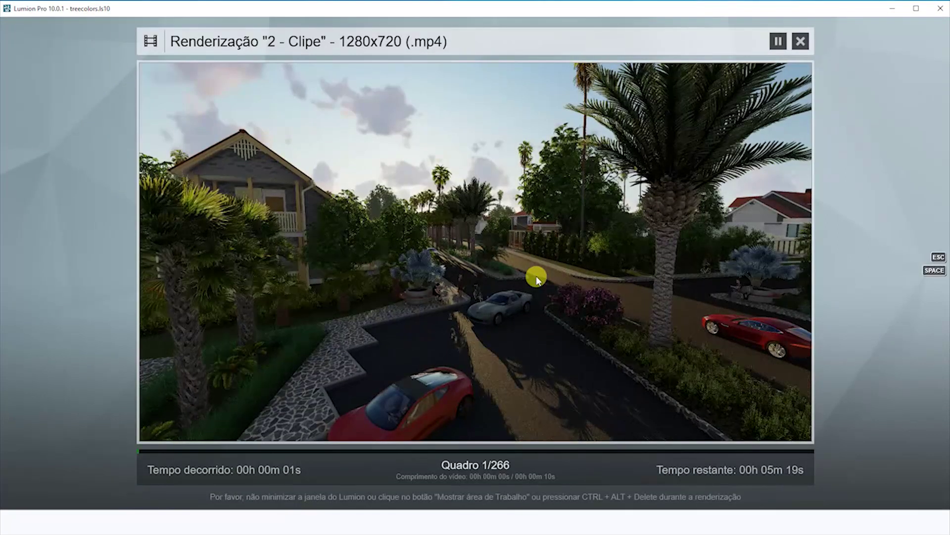